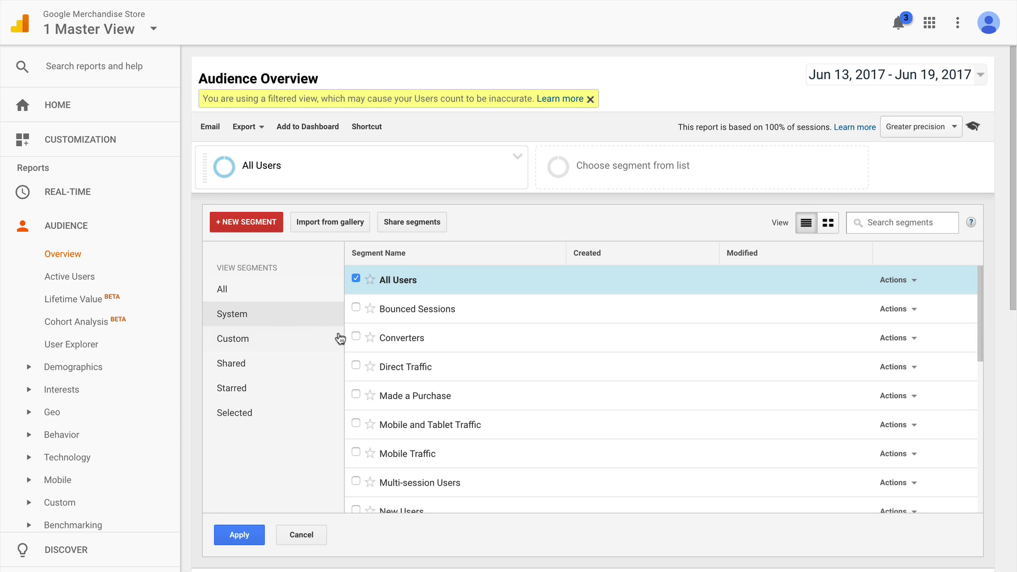
Add the Converters and Non-Converters system segments to the Audience Overview report alongside All Users and apply them.
left_click(356, 337)
scroll(357, 334, "down", 4)
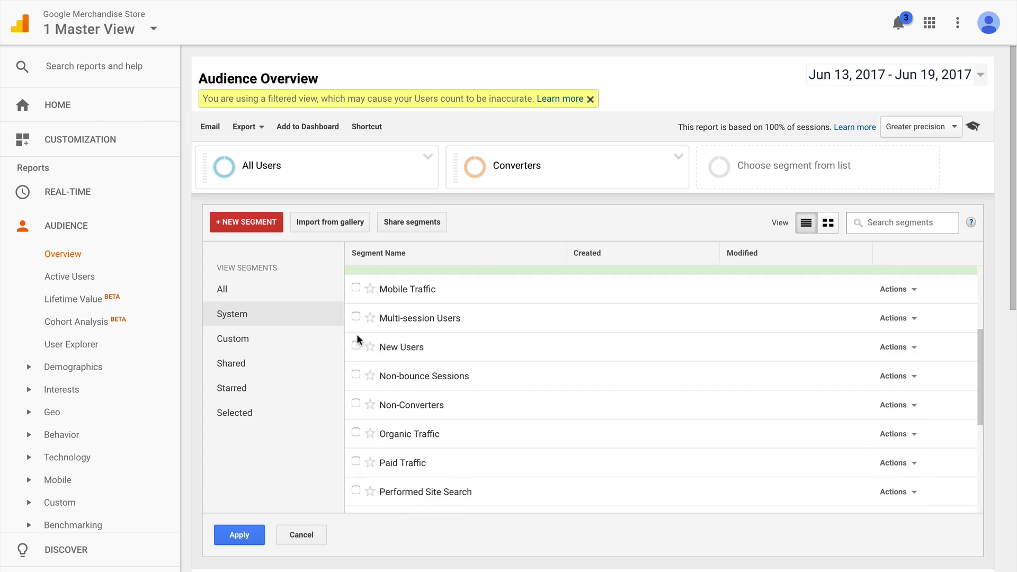
left_click(355, 372)
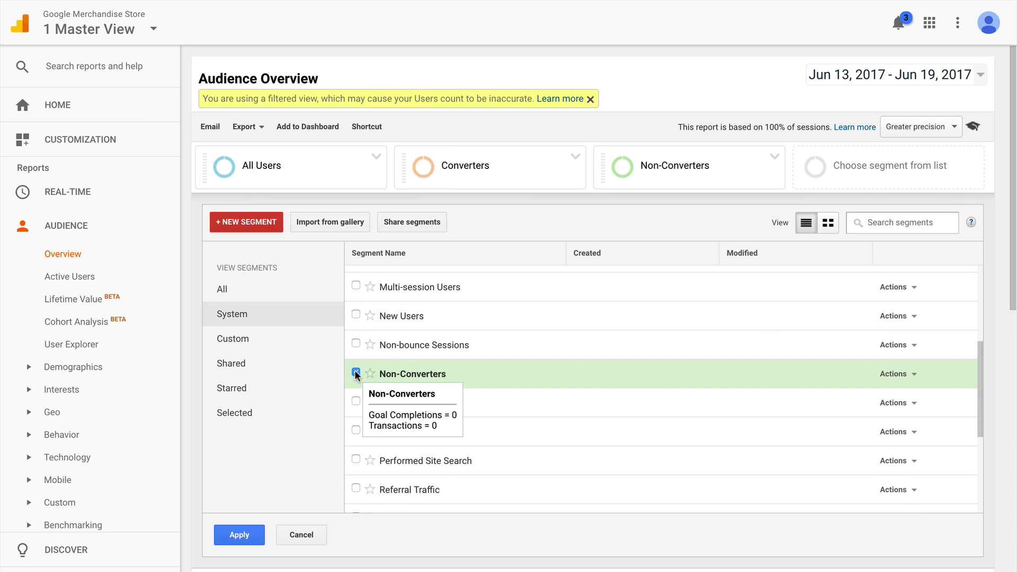
left_click(256, 540)
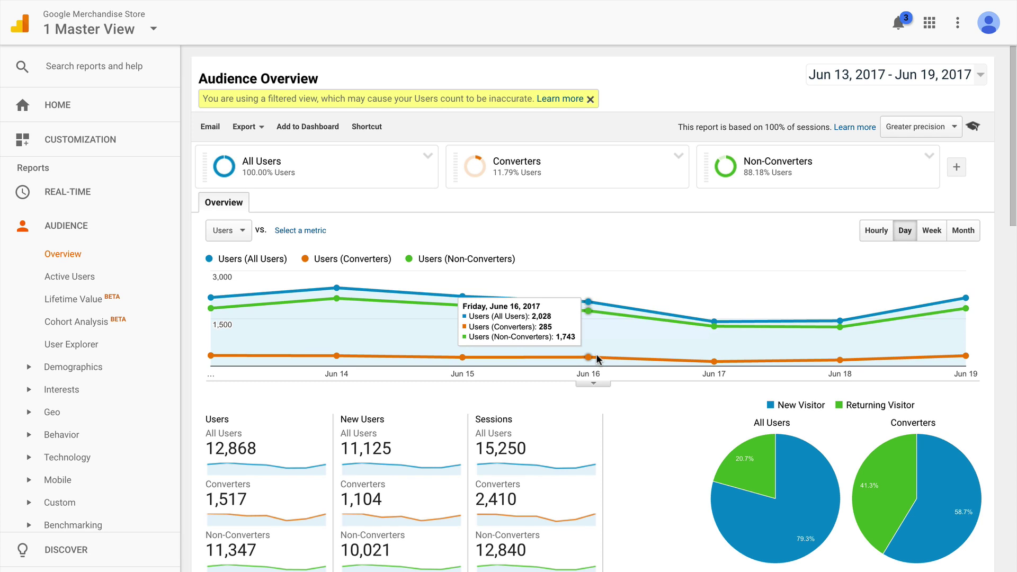
Remove the Non-Converters and All Users segments from the report, leaving only Converters applied.
left_click(930, 155)
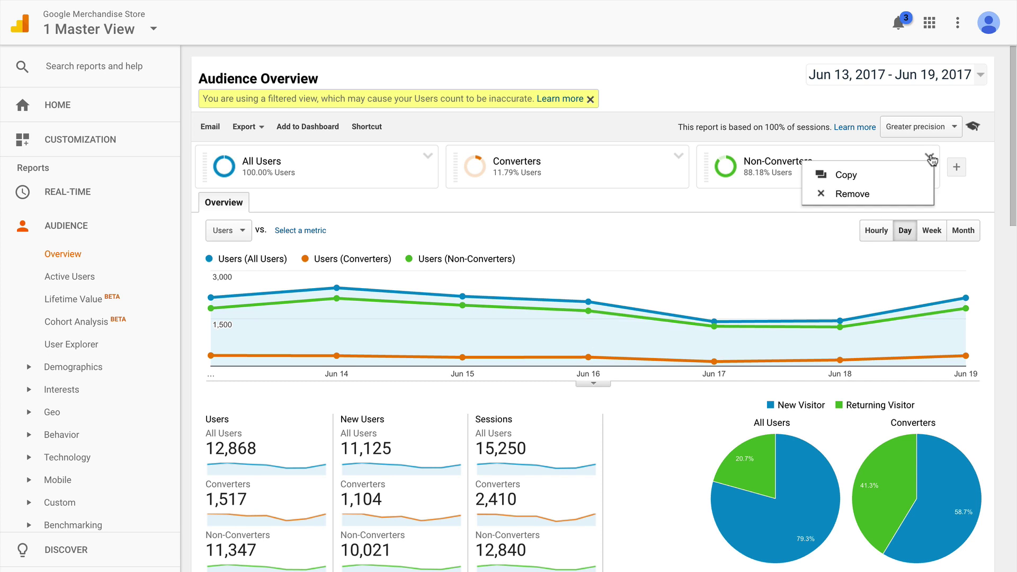
left_click(888, 192)
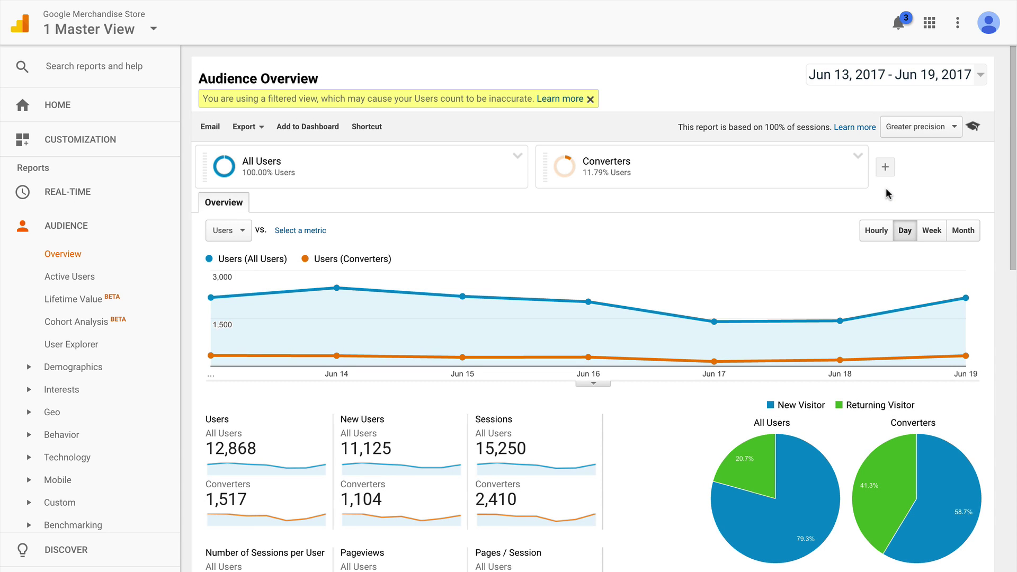
left_click(517, 155)
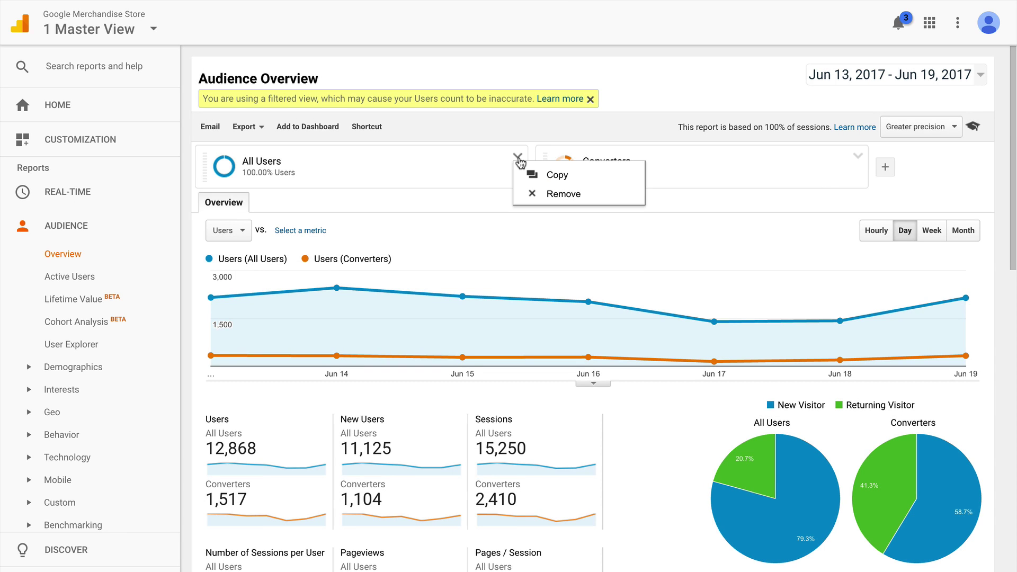
left_click(530, 194)
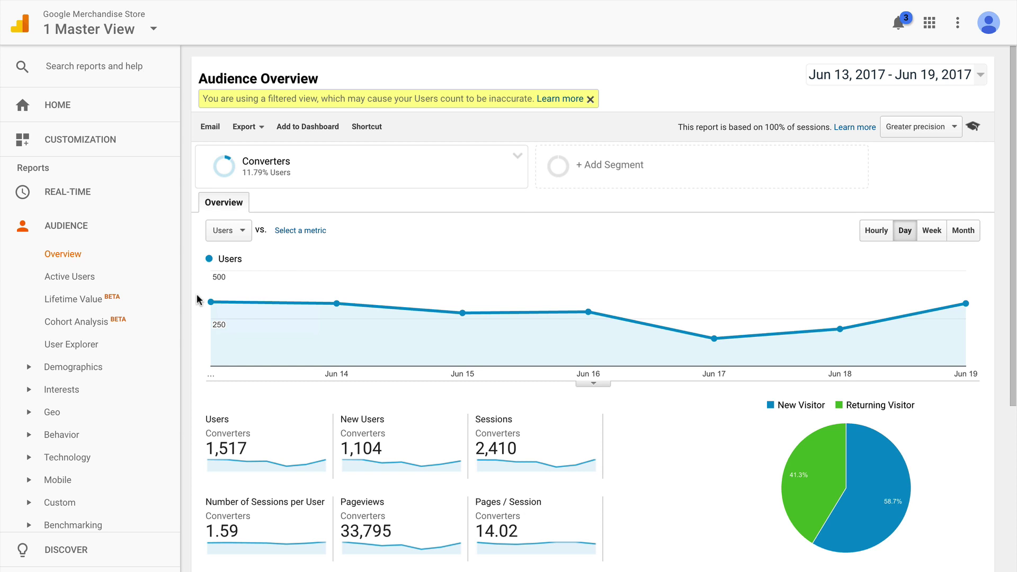
Open the Acquisition Channels report for all traffic and examine the channel breakdown table for Converters.
scroll(140, 302, "down", 3)
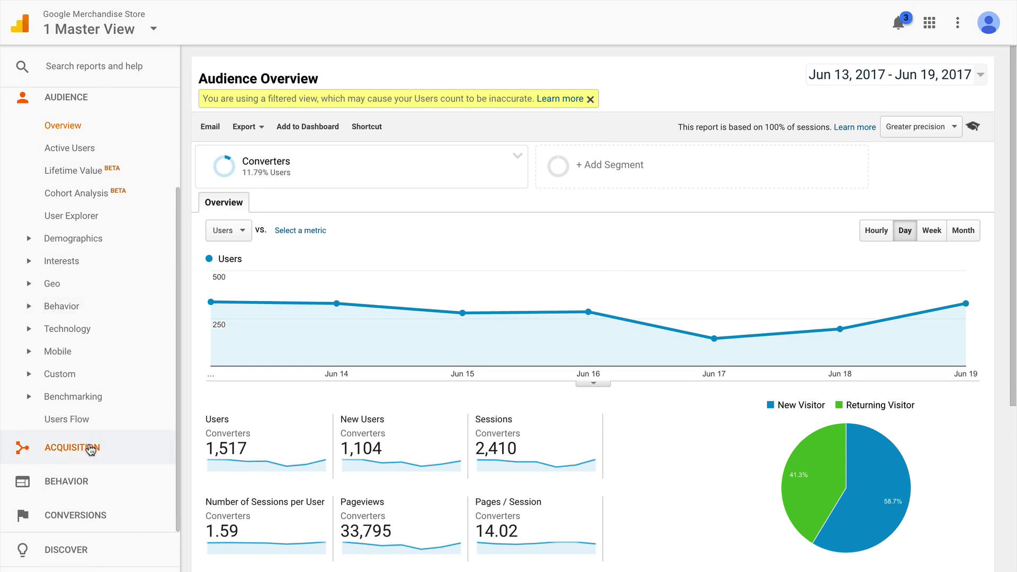
left_click(91, 449)
left_click(75, 312)
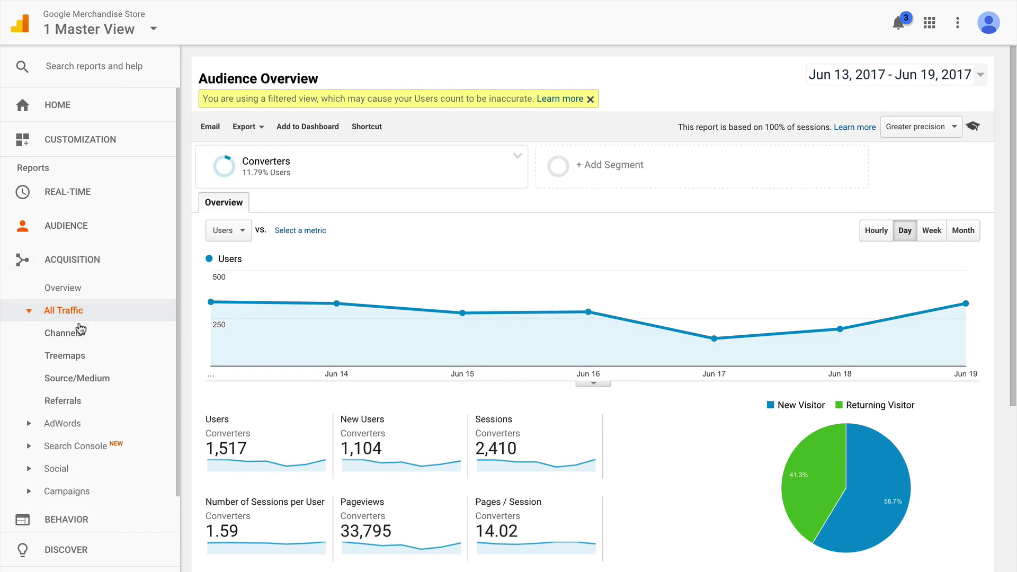
left_click(81, 333)
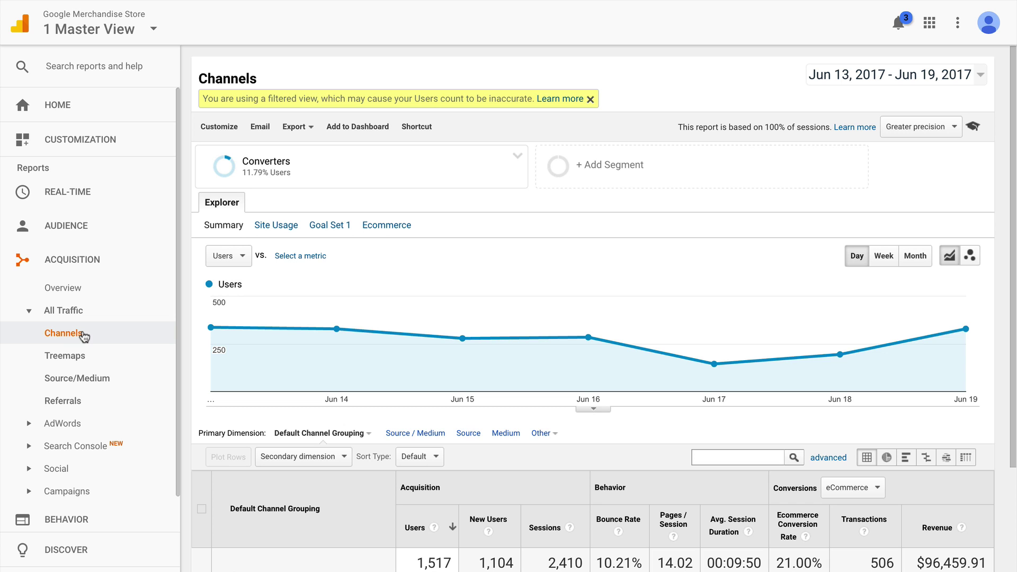
scroll(285, 331, "down", 5)
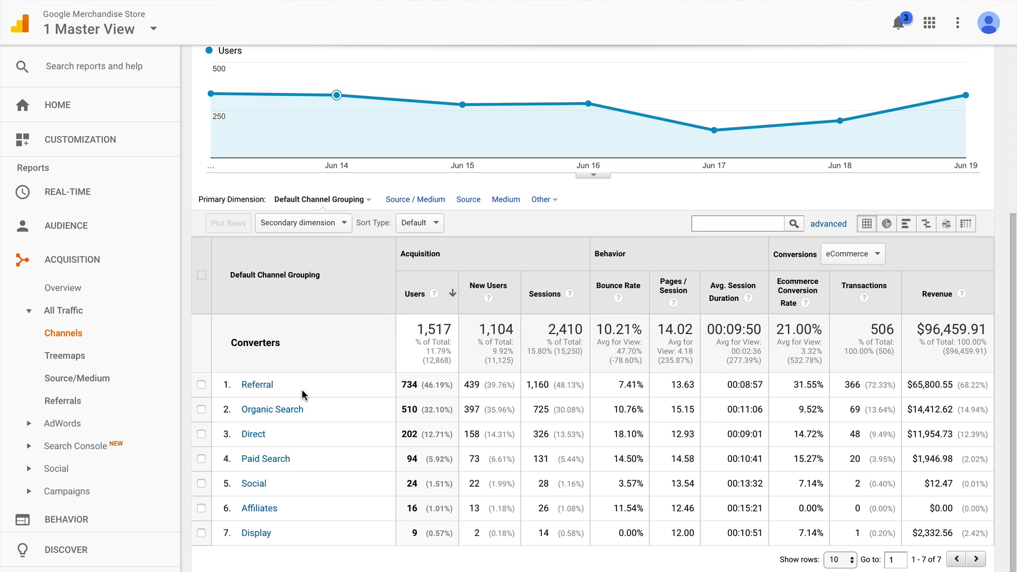
Start a new custom segment alongside Converters and look over its Demographics and Technology criteria.
scroll(302, 390, "up", 4)
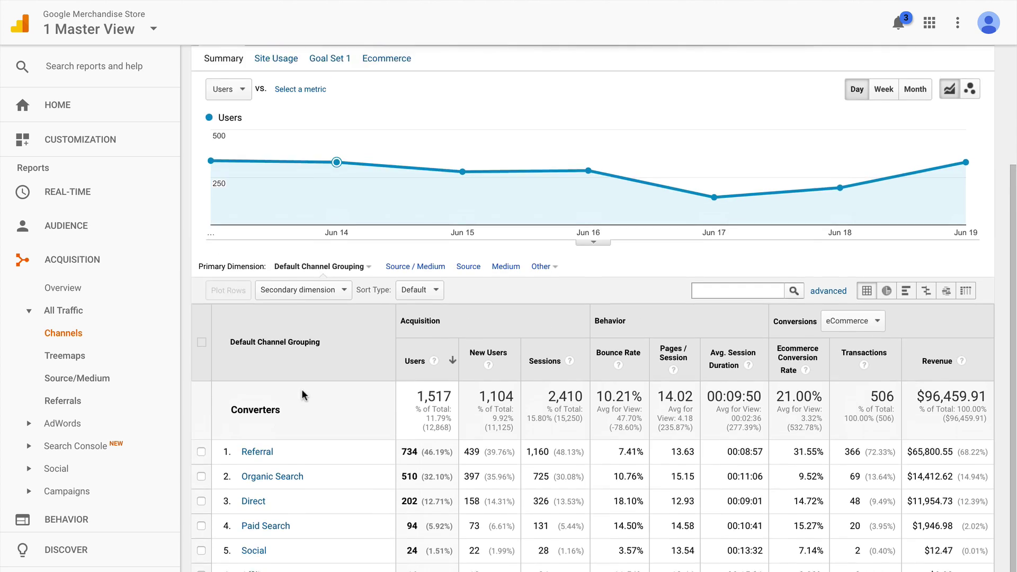
left_click(619, 94)
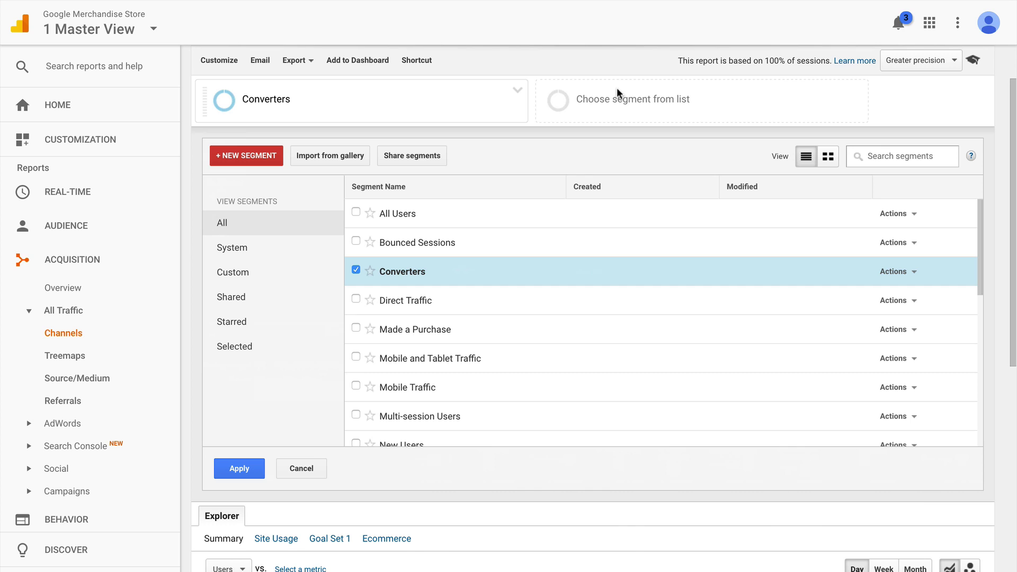
left_click(265, 158)
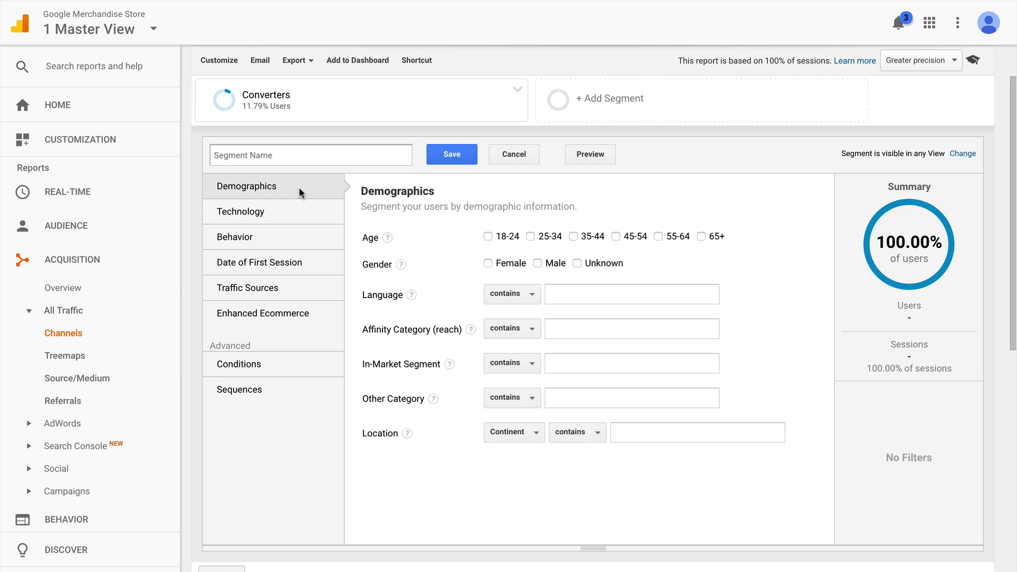
left_click(298, 212)
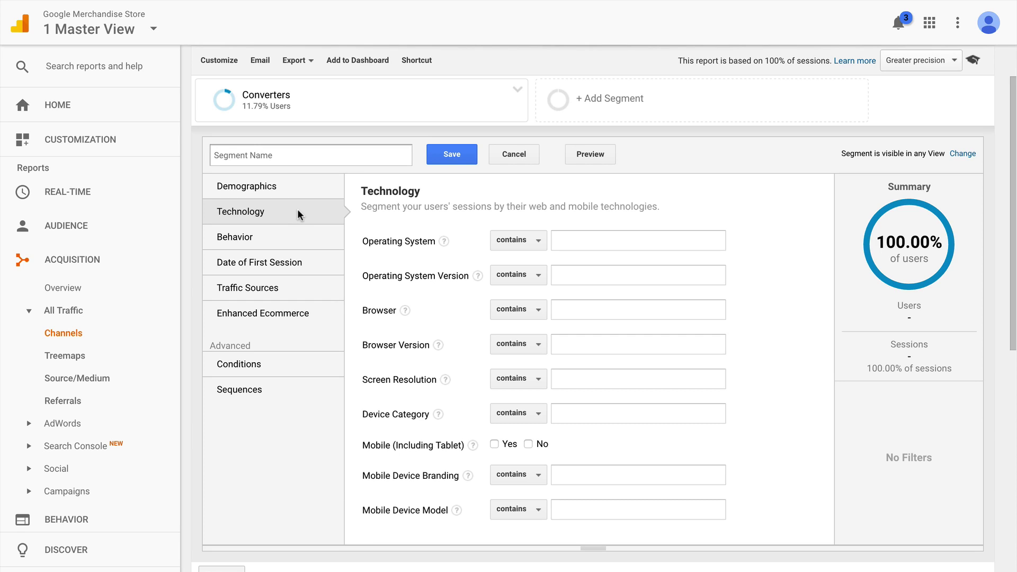
Define an advanced condition for the new segment that includes users whose Device Category contains "mobile".
left_click(292, 365)
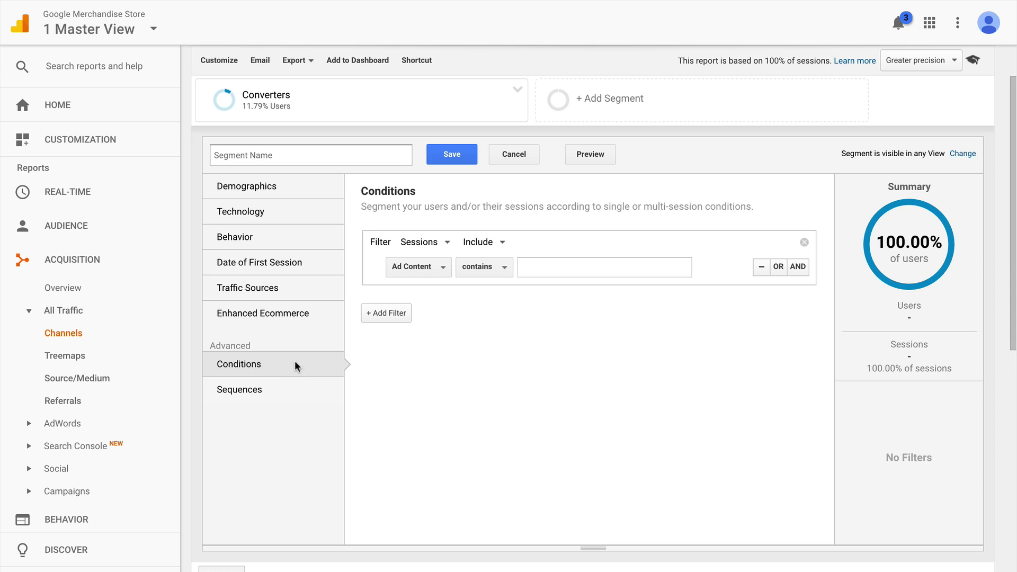
left_click(425, 241)
left_click(433, 283)
left_click(430, 272)
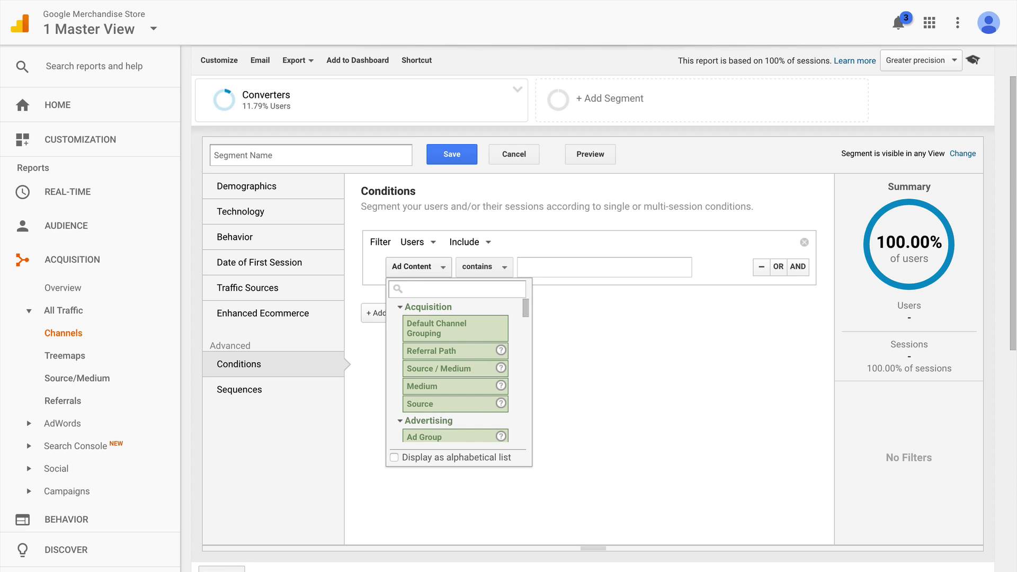
type("devic")
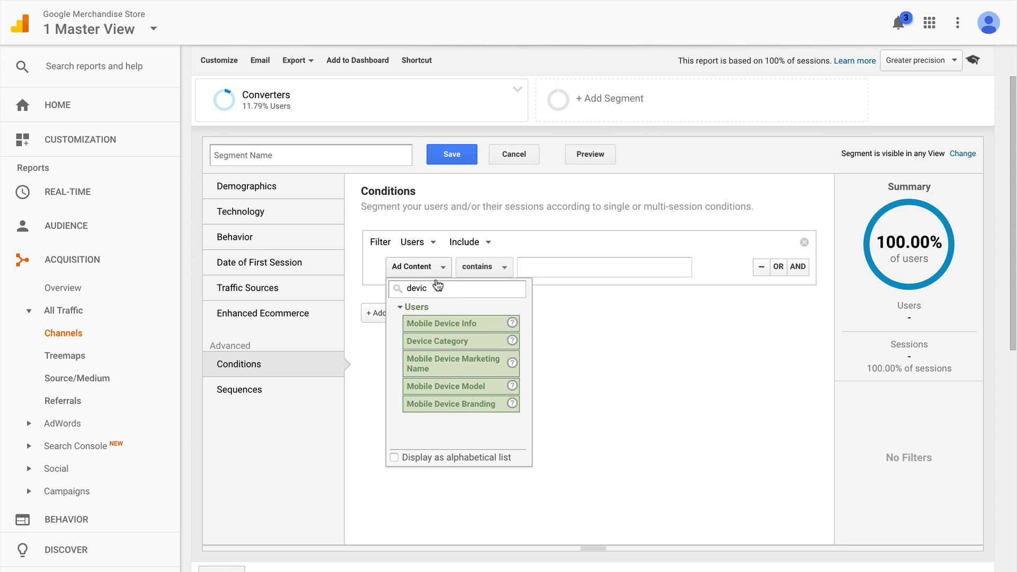
left_click(457, 341)
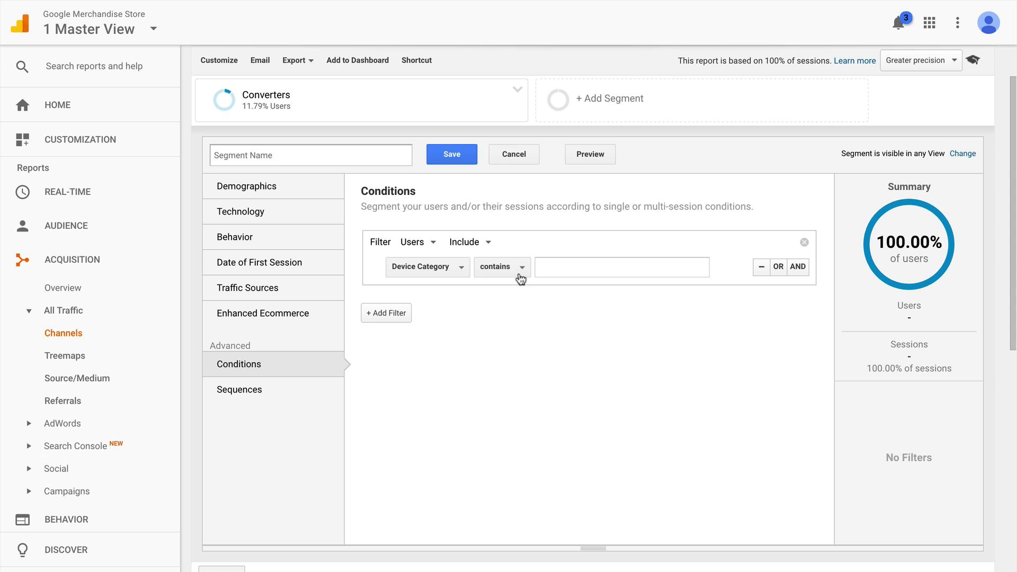
left_click(551, 268)
type("m")
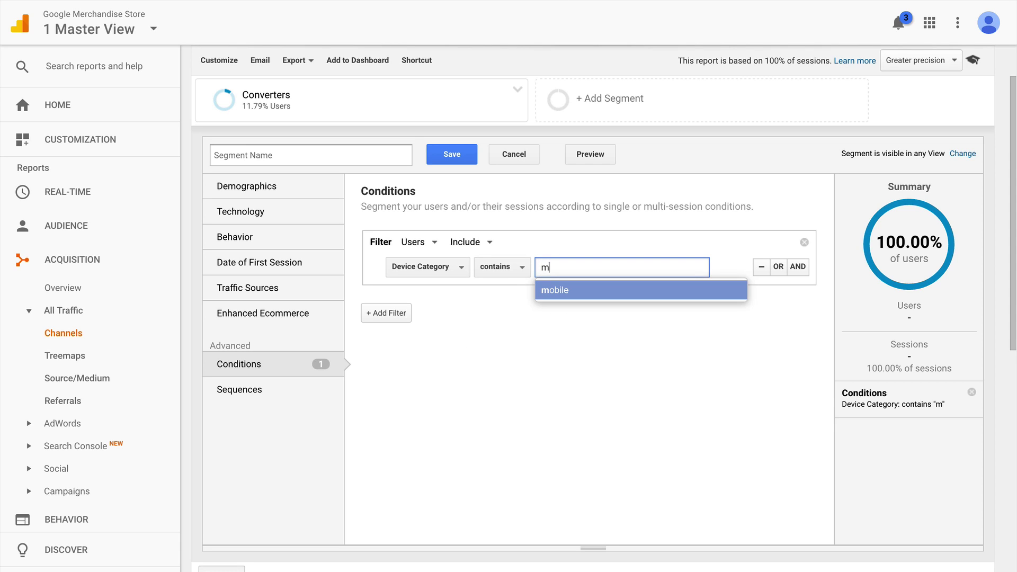
left_click(578, 289)
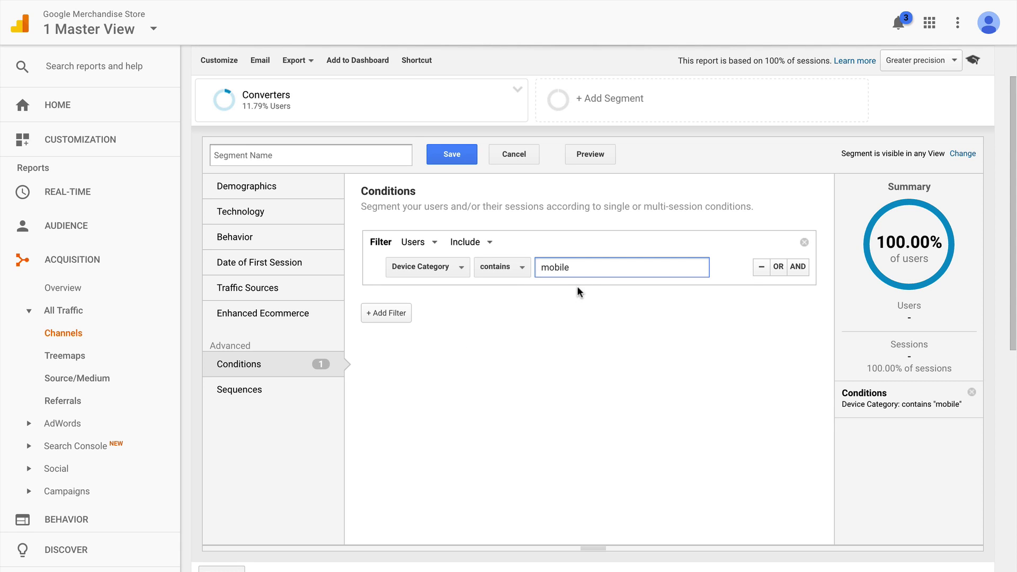
Add an AND condition to the filter requiring Goal Completions per user ≥ 1.
left_click(808, 270)
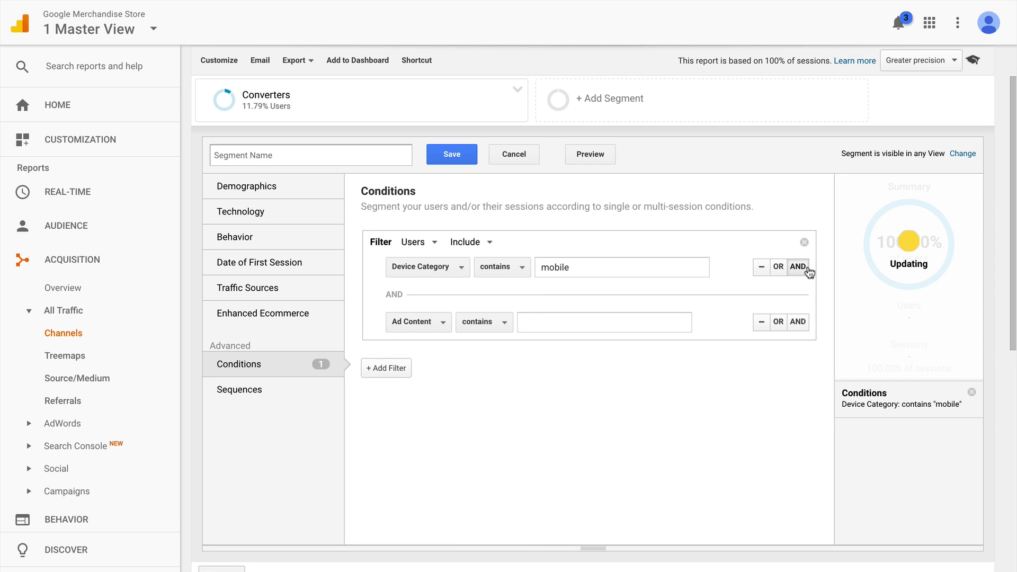
left_click(443, 323)
type("goal com")
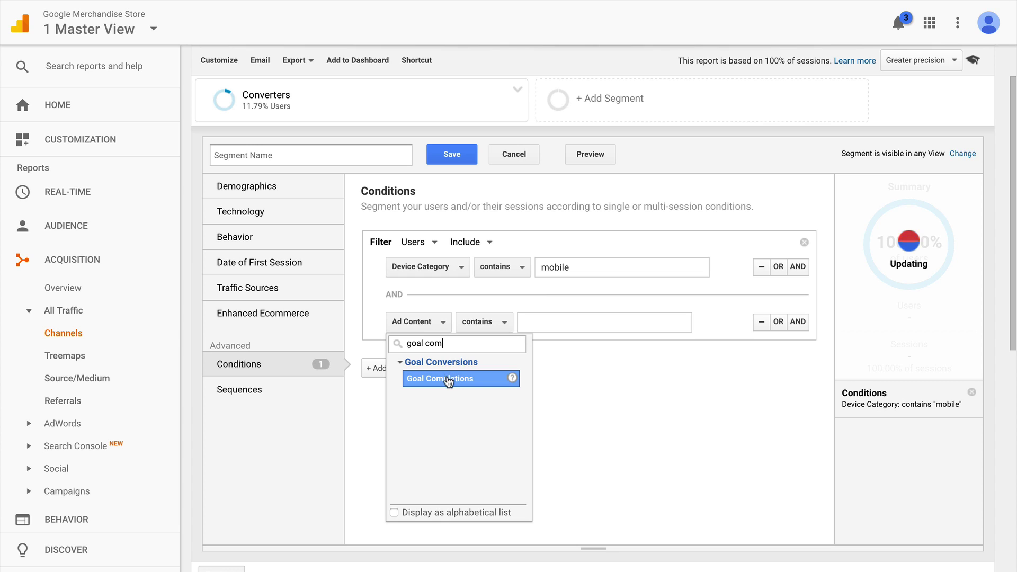
left_click(449, 379)
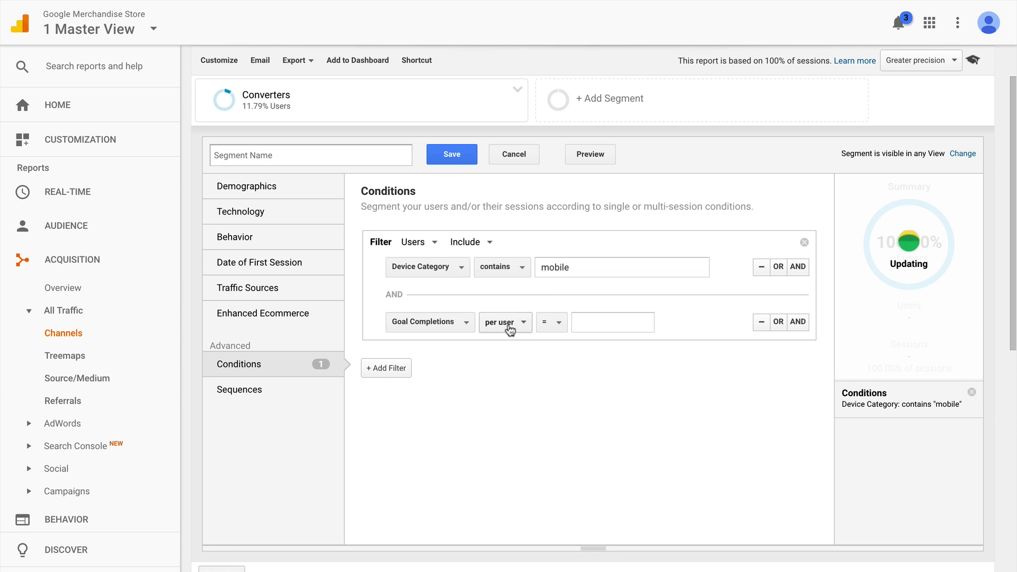
left_click(553, 324)
left_click(557, 447)
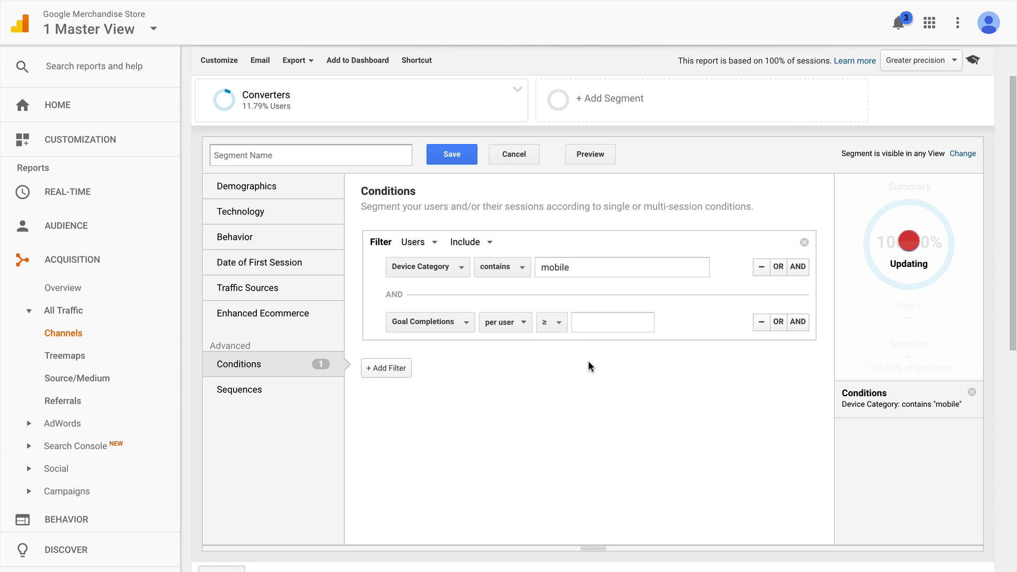
left_click(582, 321)
type("1")
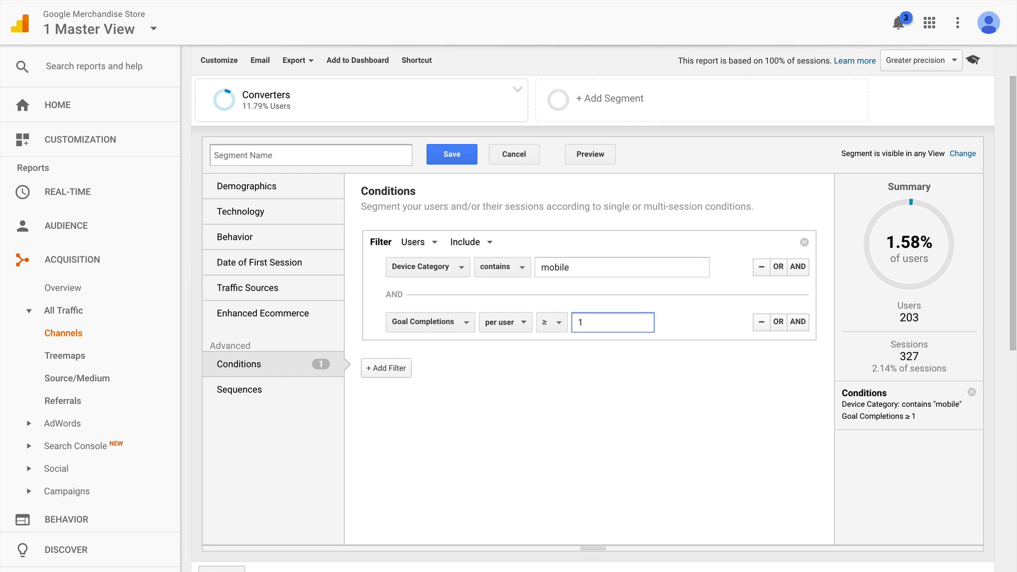
Name the segment "Mobile Device Conversions" and save it so it applies to the Channels report.
left_click(311, 155)
type("Mobile Device Conversions")
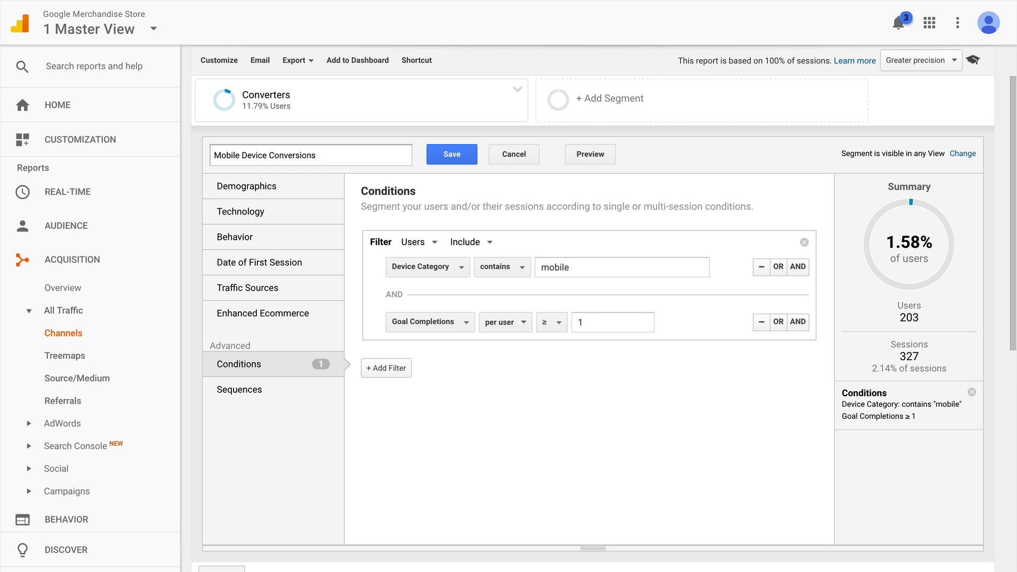
key("Return")
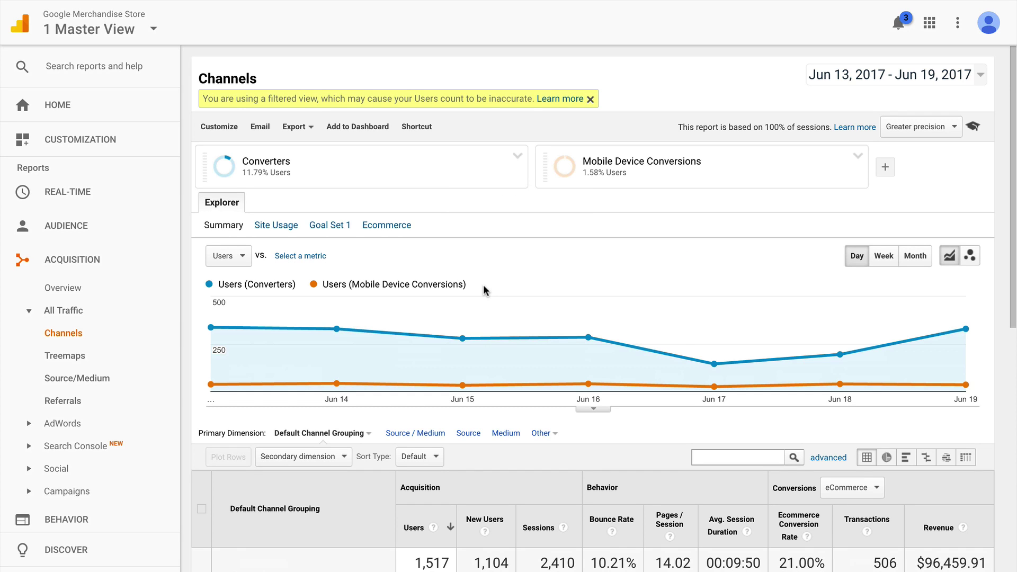
mouse_move(571, 172)
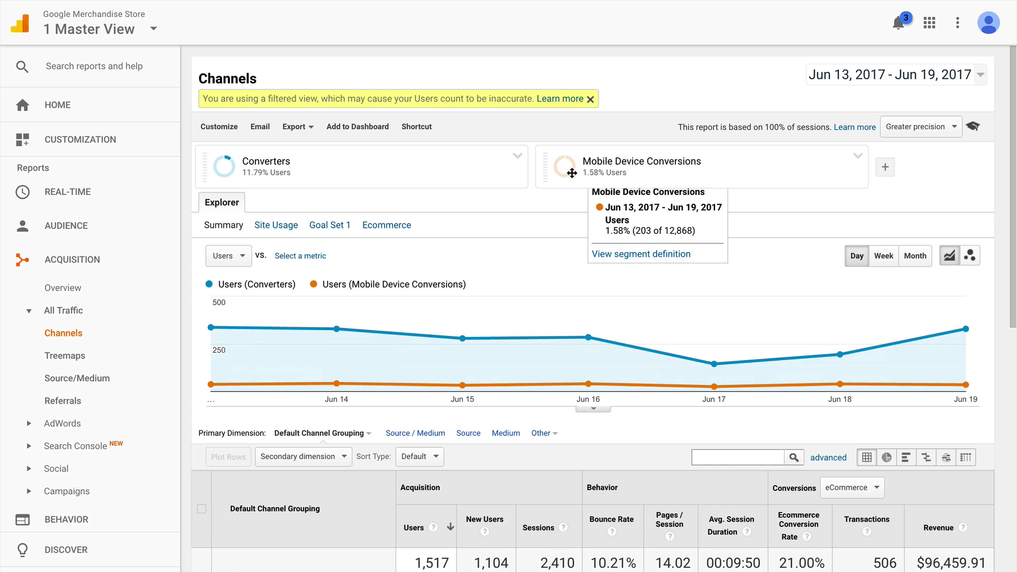